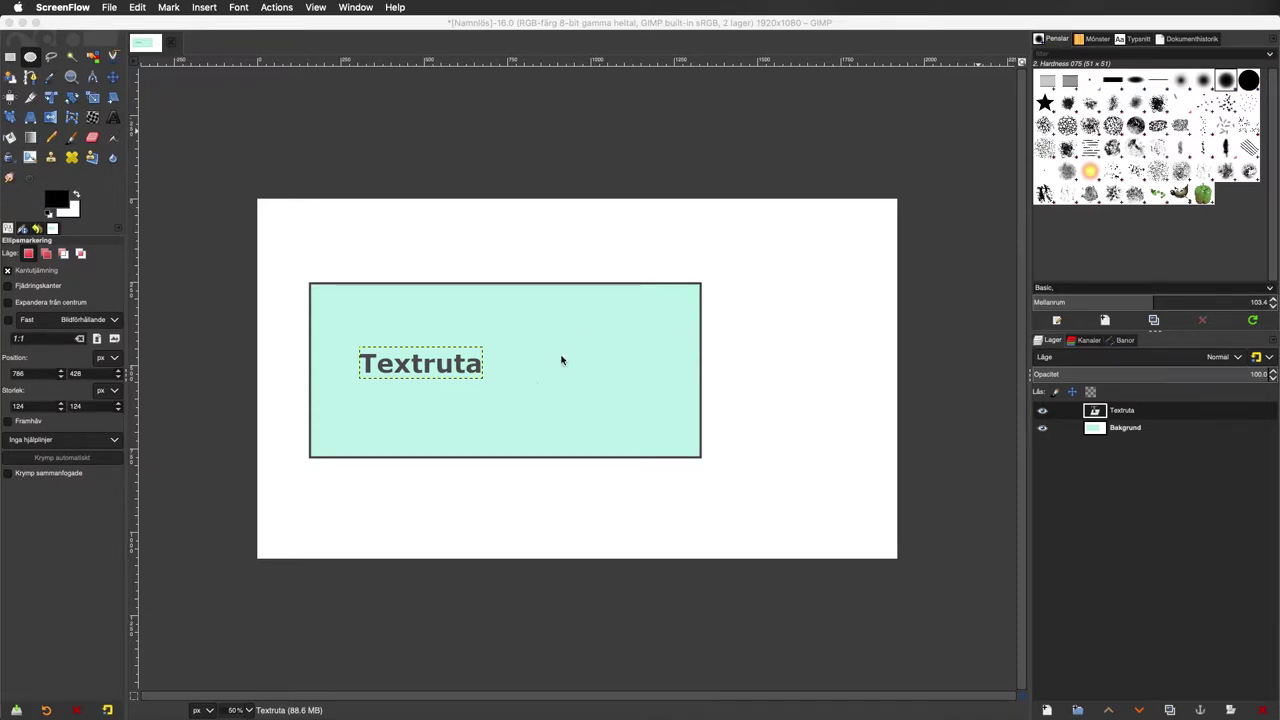
Step: Draw a small 1:1 circular selection just to the right of the Textruta text
click(31, 59)
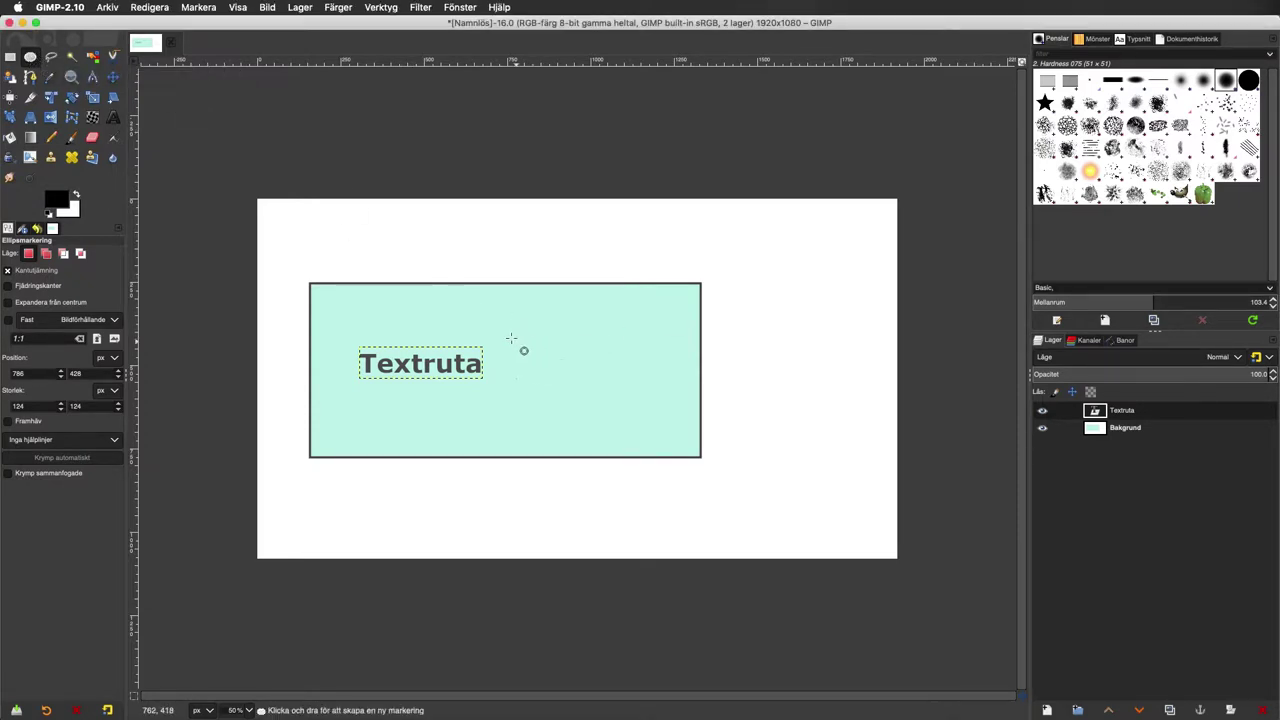
mouse_move(511, 340)
mouse_down()
mouse_move(577, 430)
mouse_move(644, 392)
mouse_move(598, 400)
mouse_move(598, 429)
mouse_move(606, 405)
mouse_move(557, 374)
mouse_move(643, 466)
mouse_move(588, 395)
mouse_move(544, 368)
mouse_up()
key(shift)
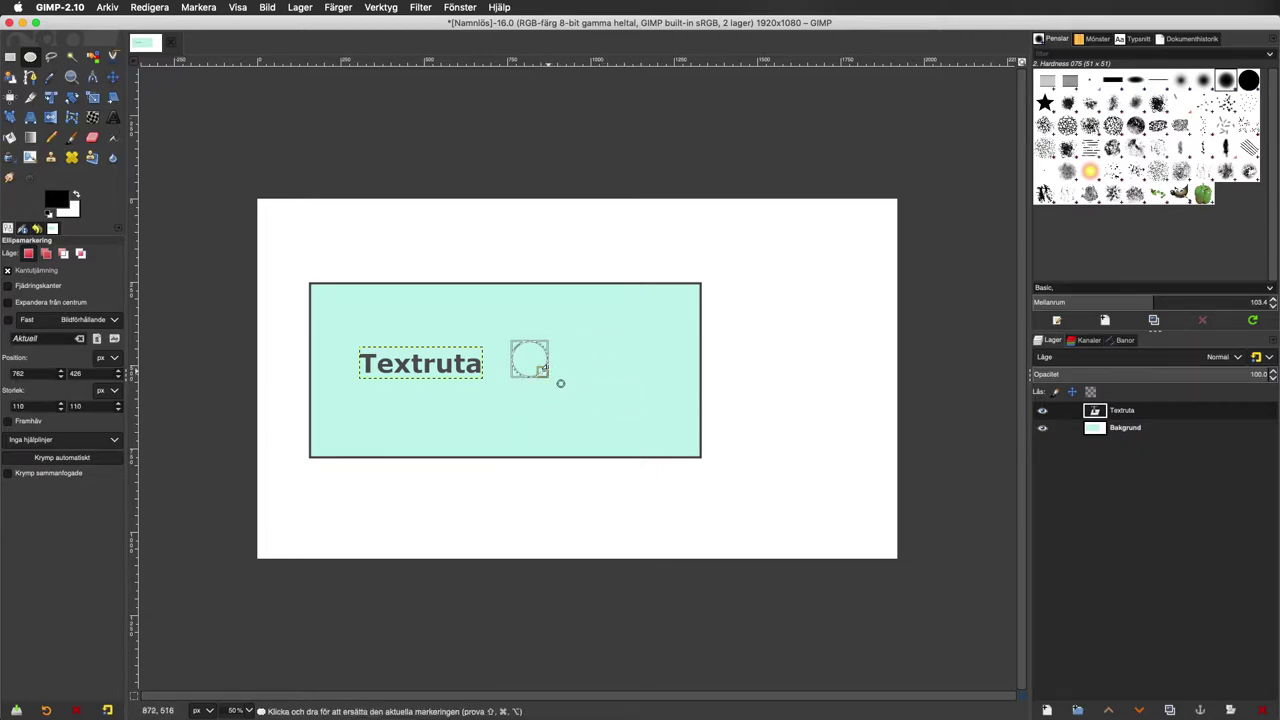
key(shift)
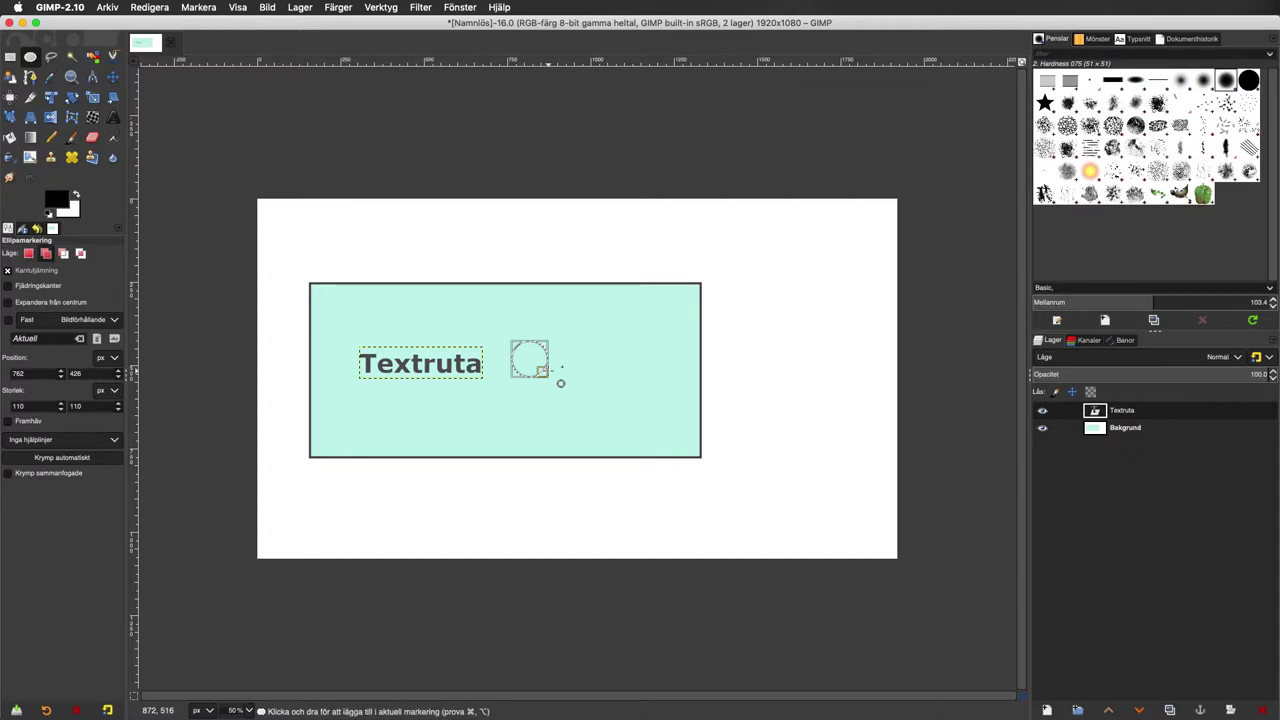
key(shift+b)
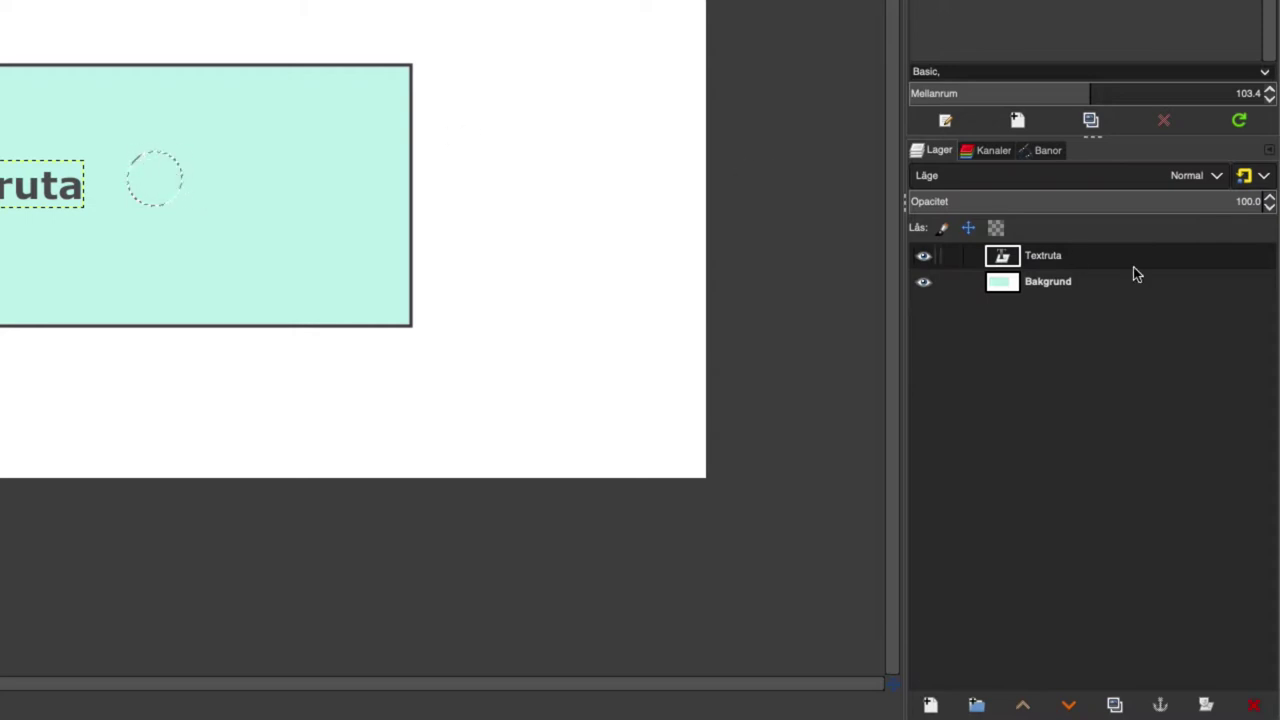
Step: Fill the circle selection with solid black on the Bakgrund layer
click(1056, 286)
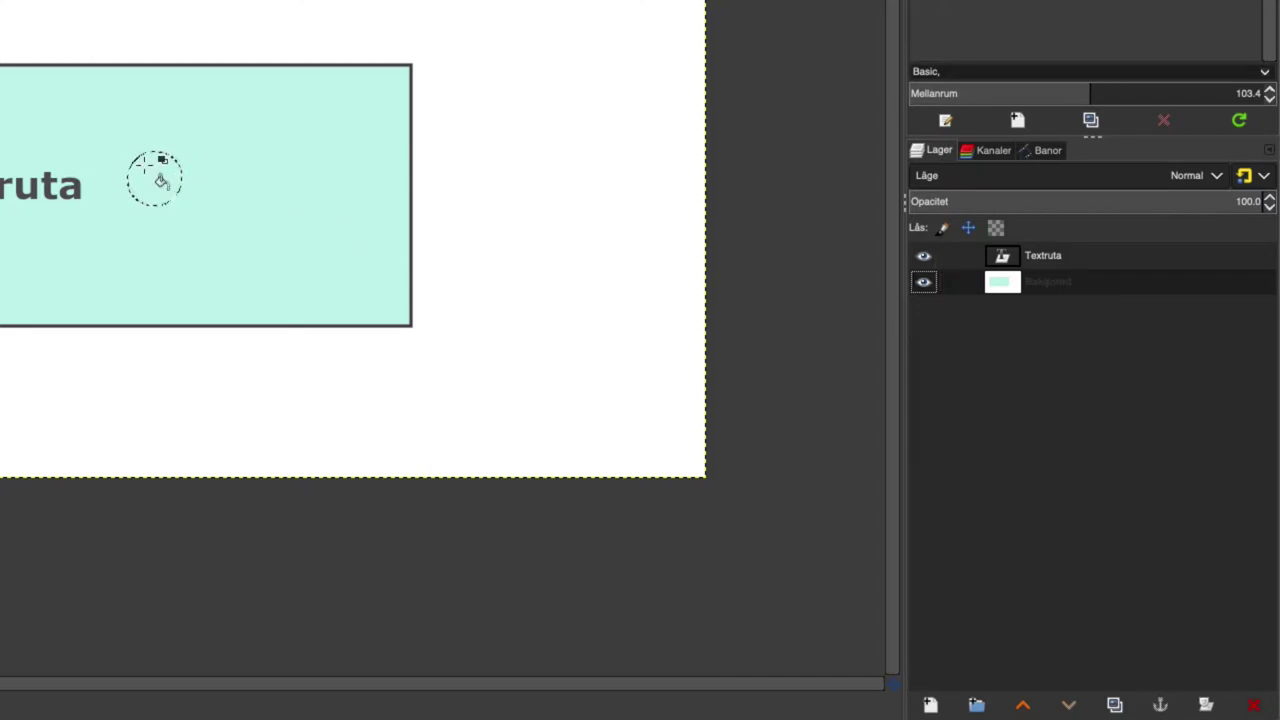
click(155, 178)
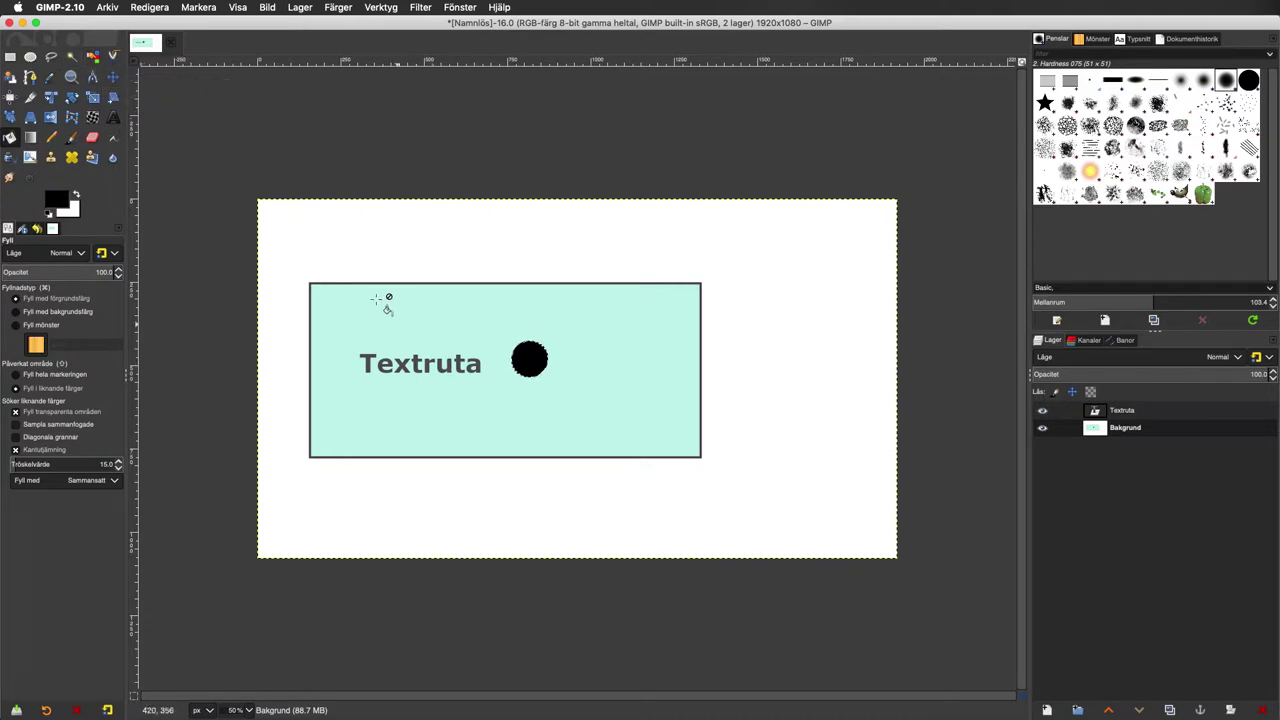
Step: Move the black circle to the right and scale it up to 149×149 px
click(92, 98)
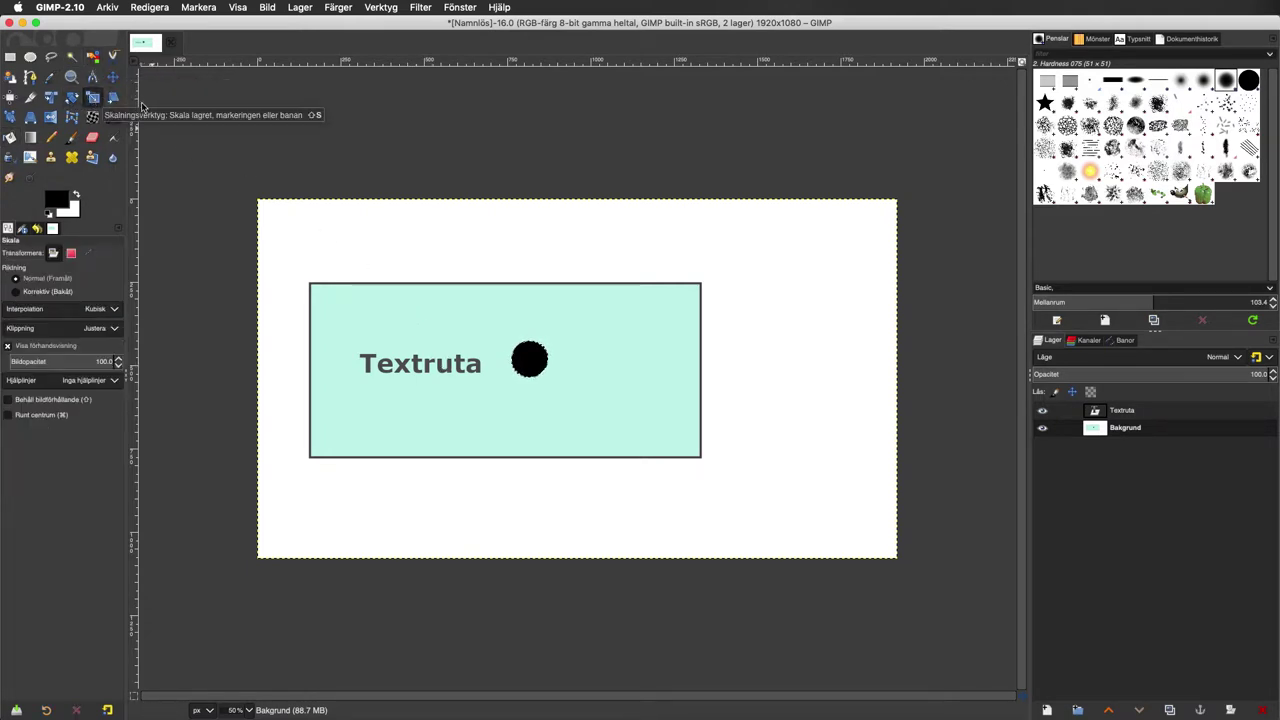
click(530, 360)
drag(530, 360, 594, 386)
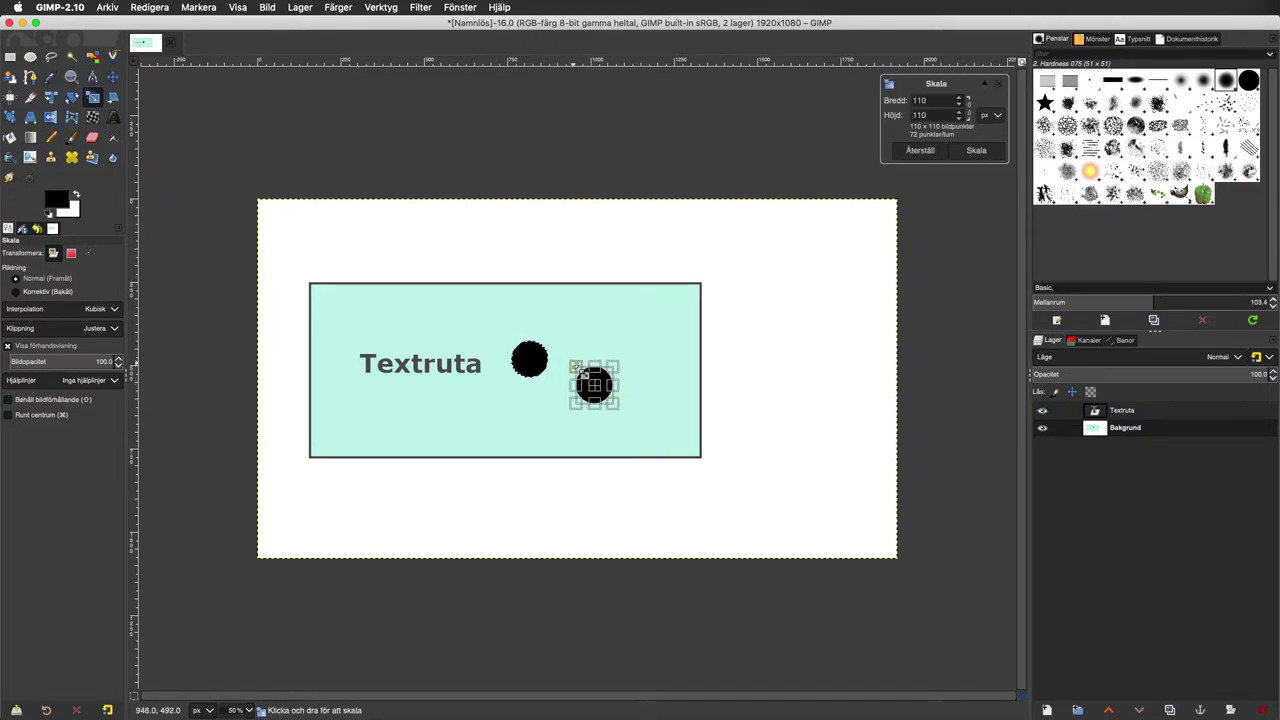
mouse_move(573, 365)
mouse_down()
mouse_move(566, 357)
mouse_move(616, 375)
mouse_up()
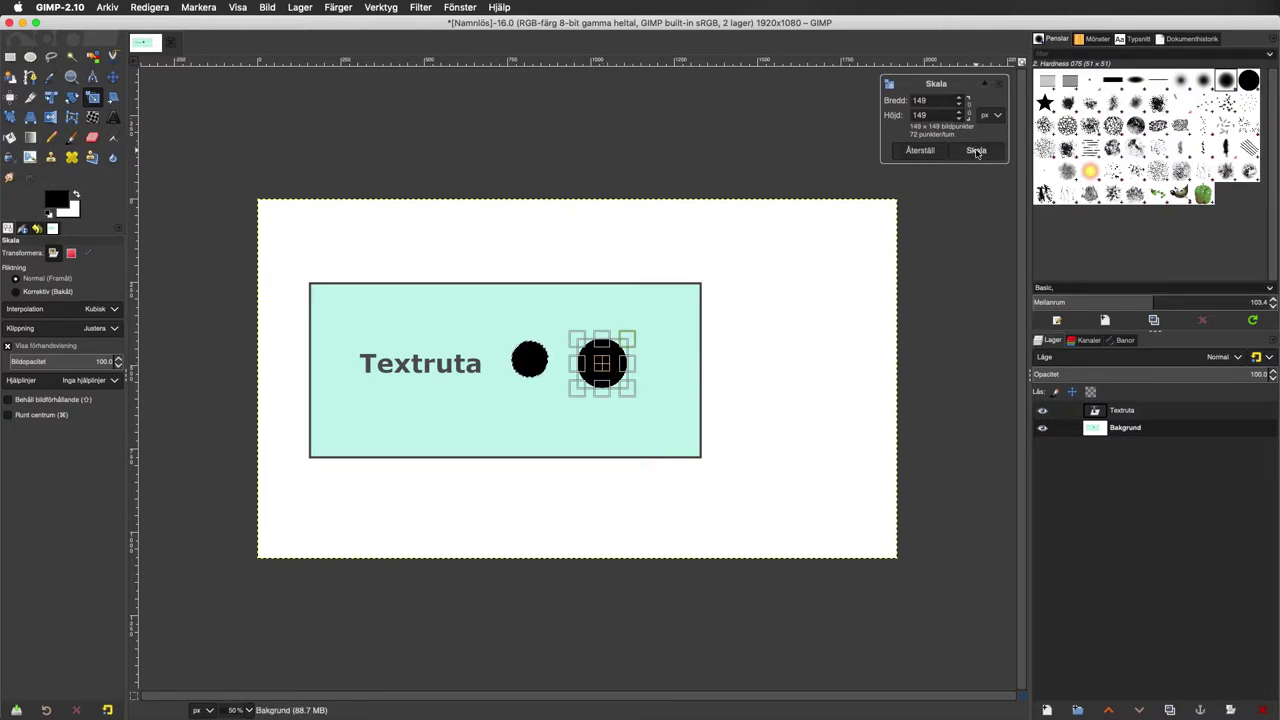
click(976, 151)
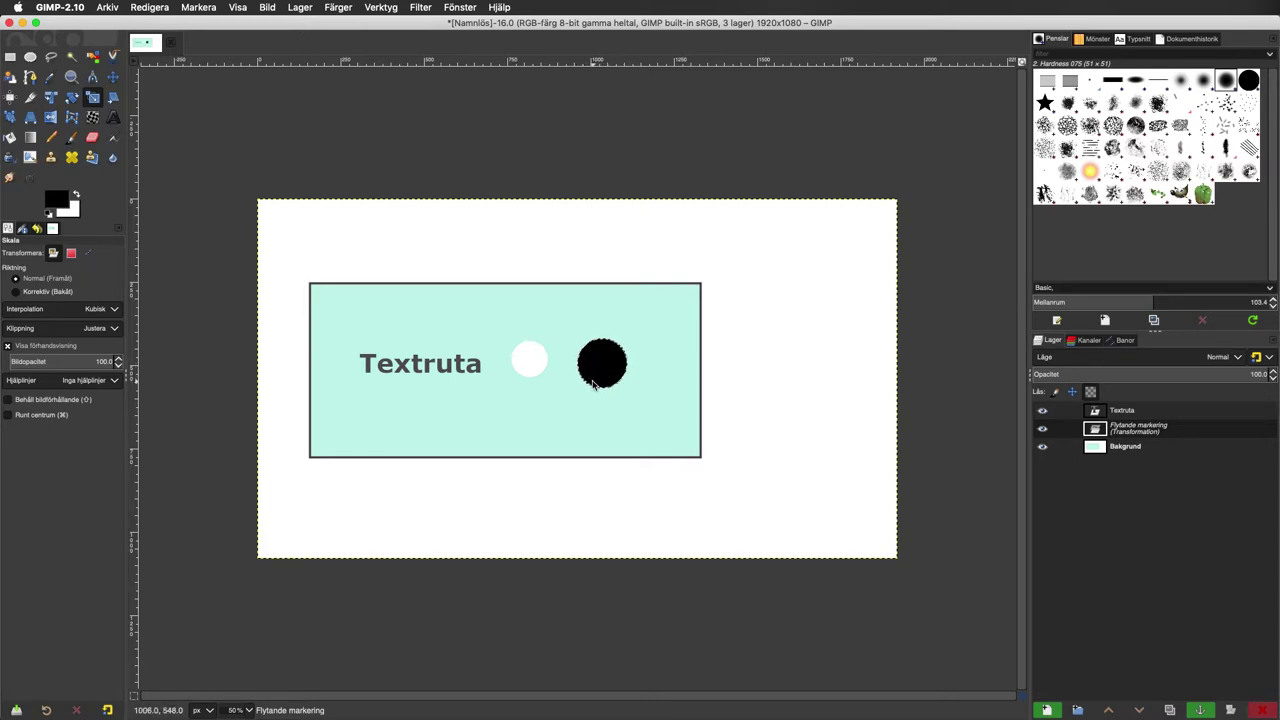
Step: Anchor the floating scaled circle into the Bakgrund layer
key(e)
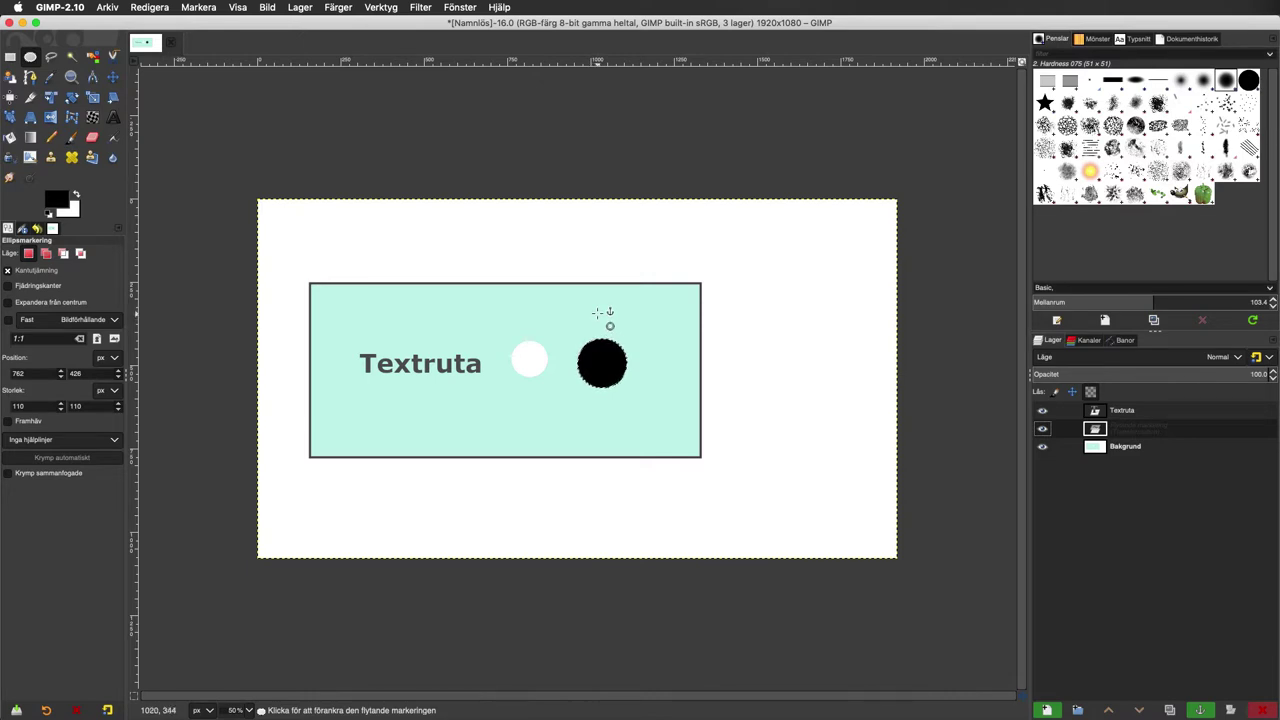
click(597, 313)
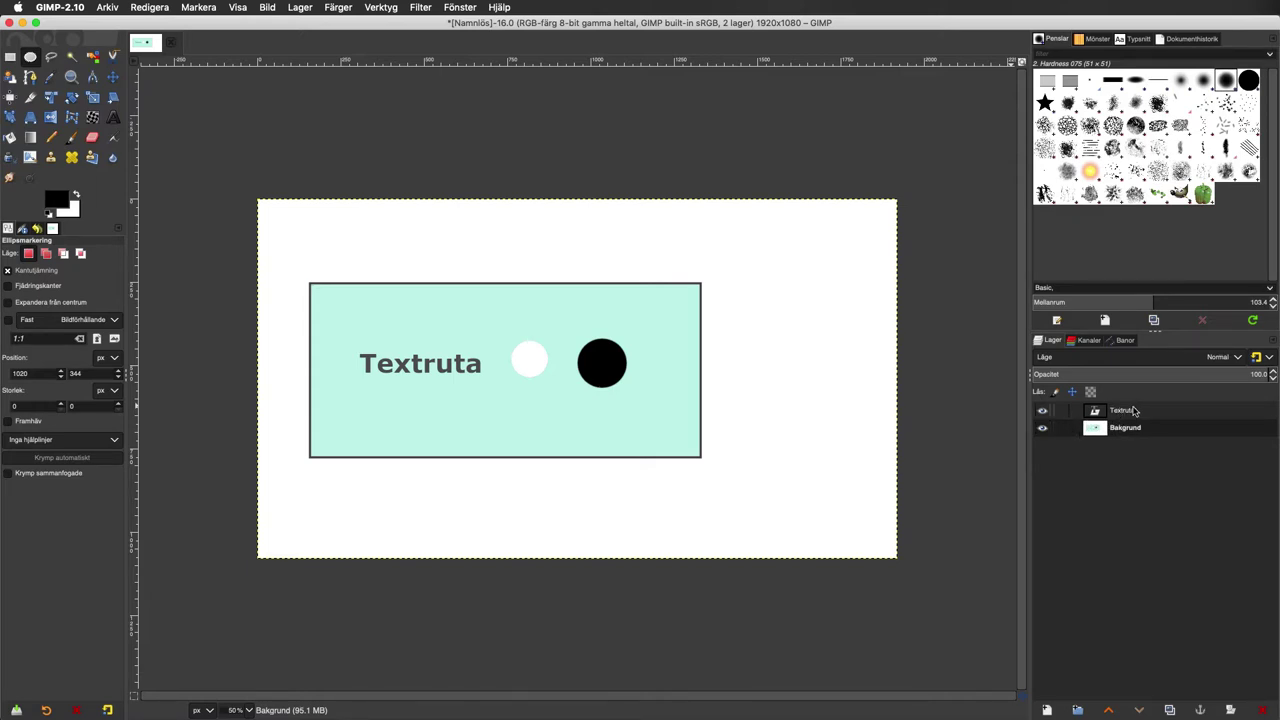
Step: Select the Textruta layer and nudge its text down and right
alt+click(1120, 412)
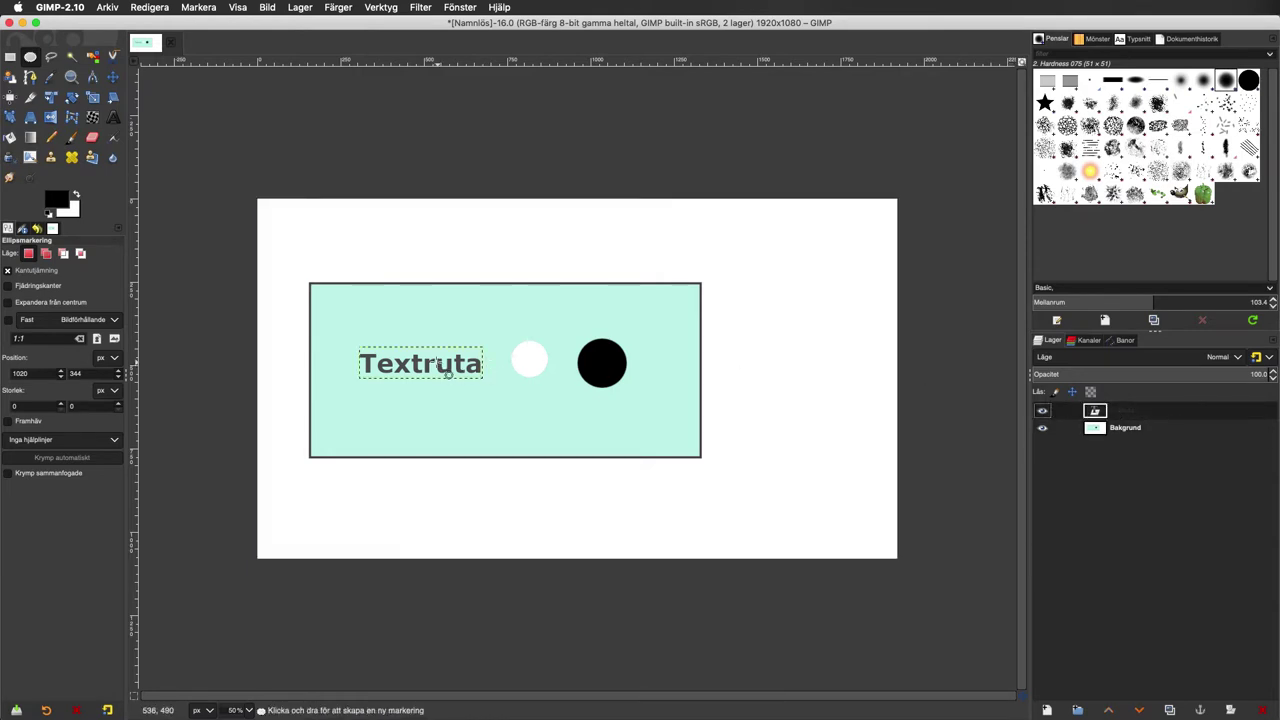
click(113, 78)
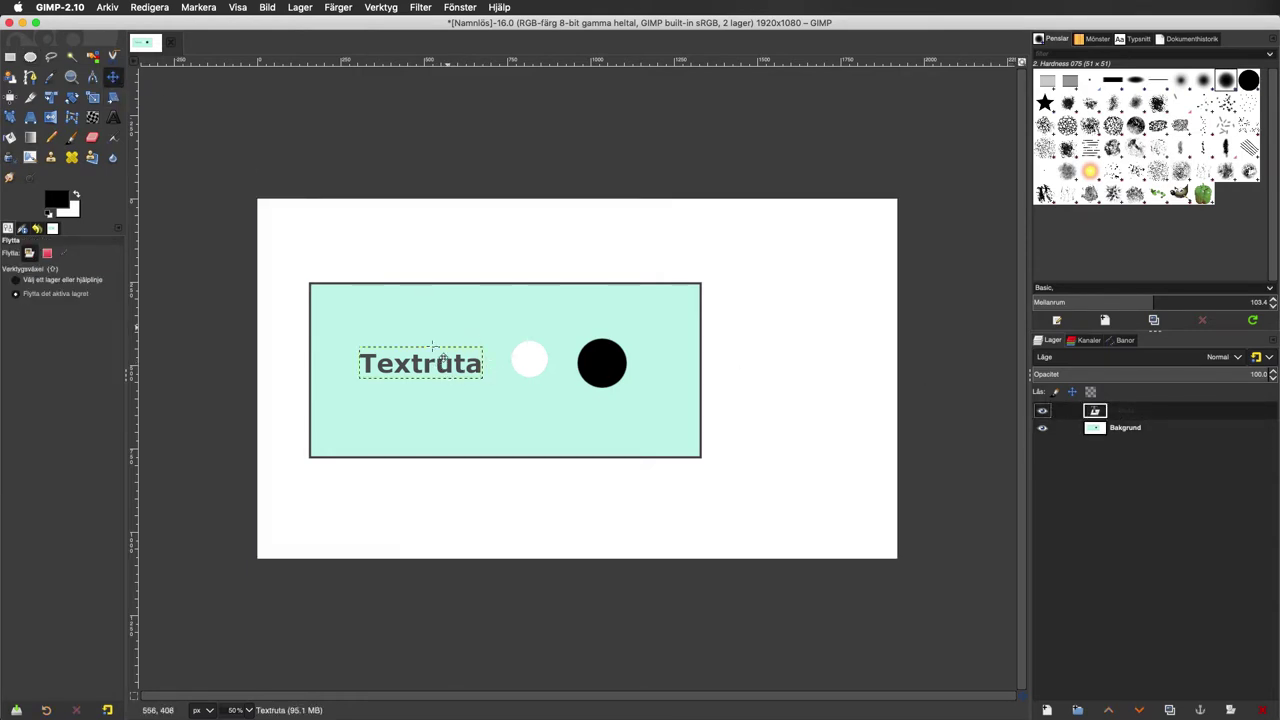
mouse_move(416, 362)
mouse_down()
mouse_move(436, 388)
mouse_move(411, 325)
mouse_move(418, 372)
mouse_up()
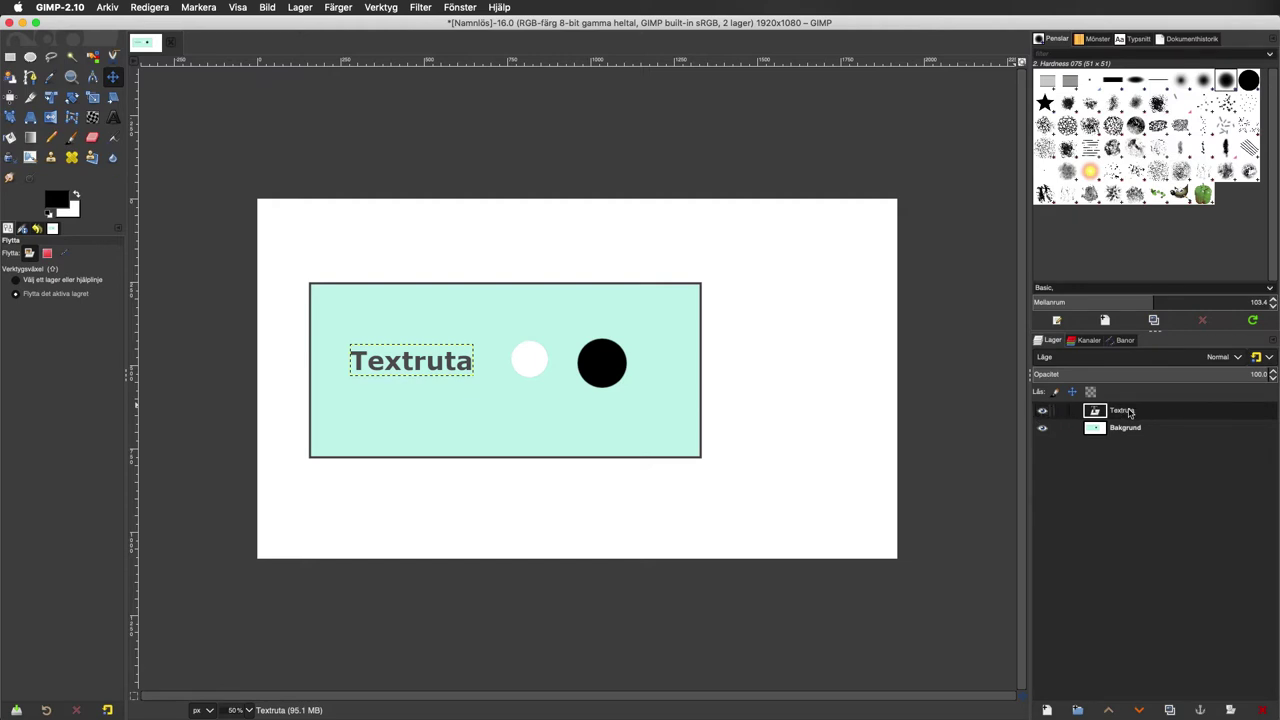
Step: Hide Bakgrund, shift the Textruta text back up, and show Bakgrund again
click(1042, 429)
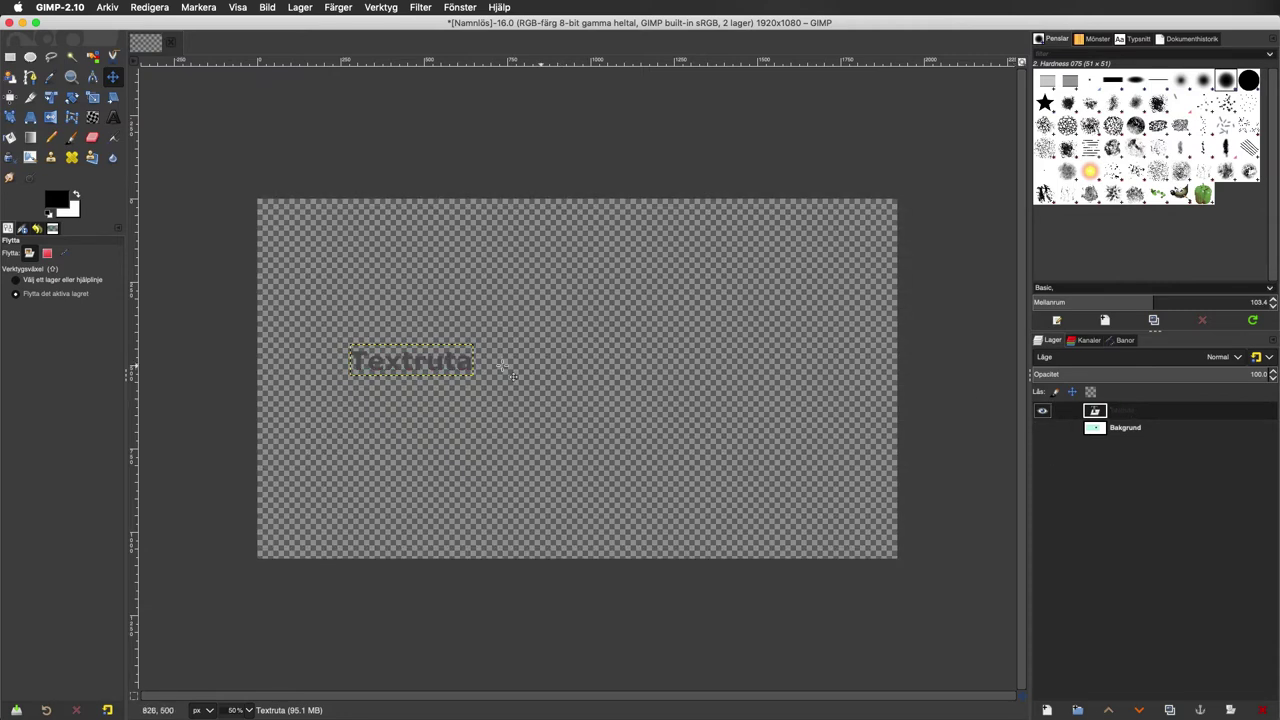
click(466, 368)
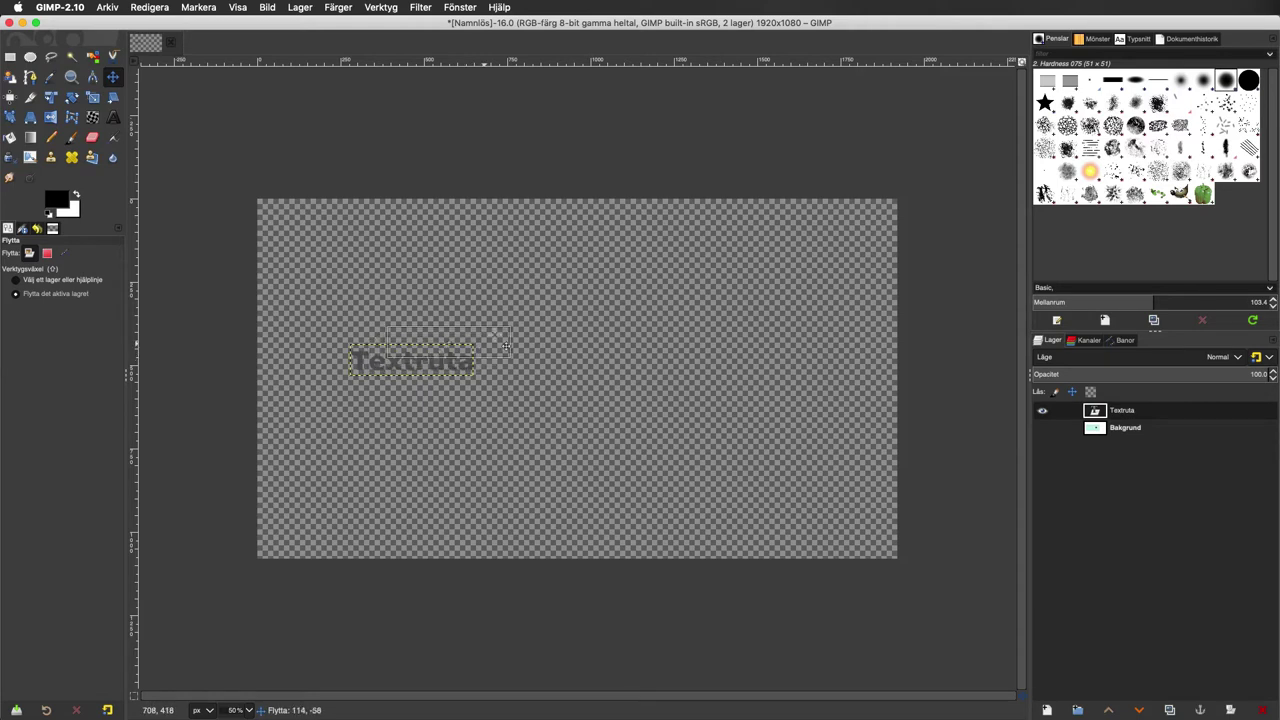
drag(466, 368, 458, 357)
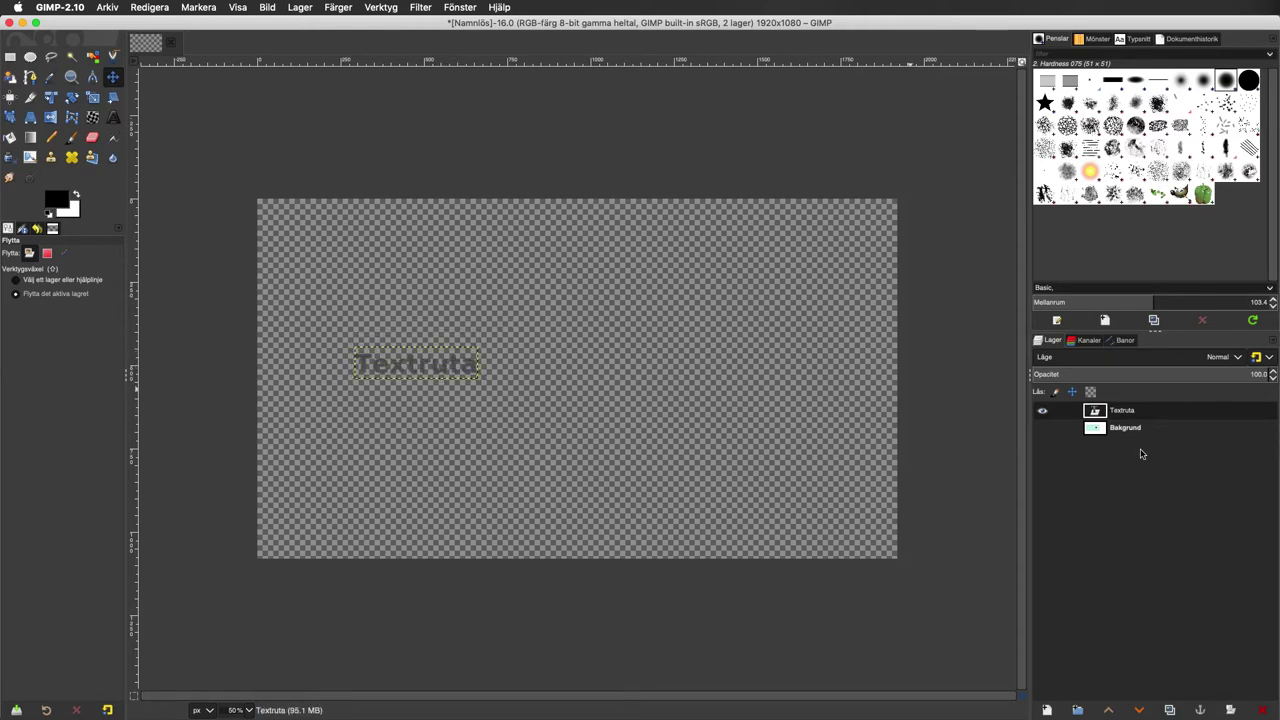
click(1042, 428)
click(1042, 411)
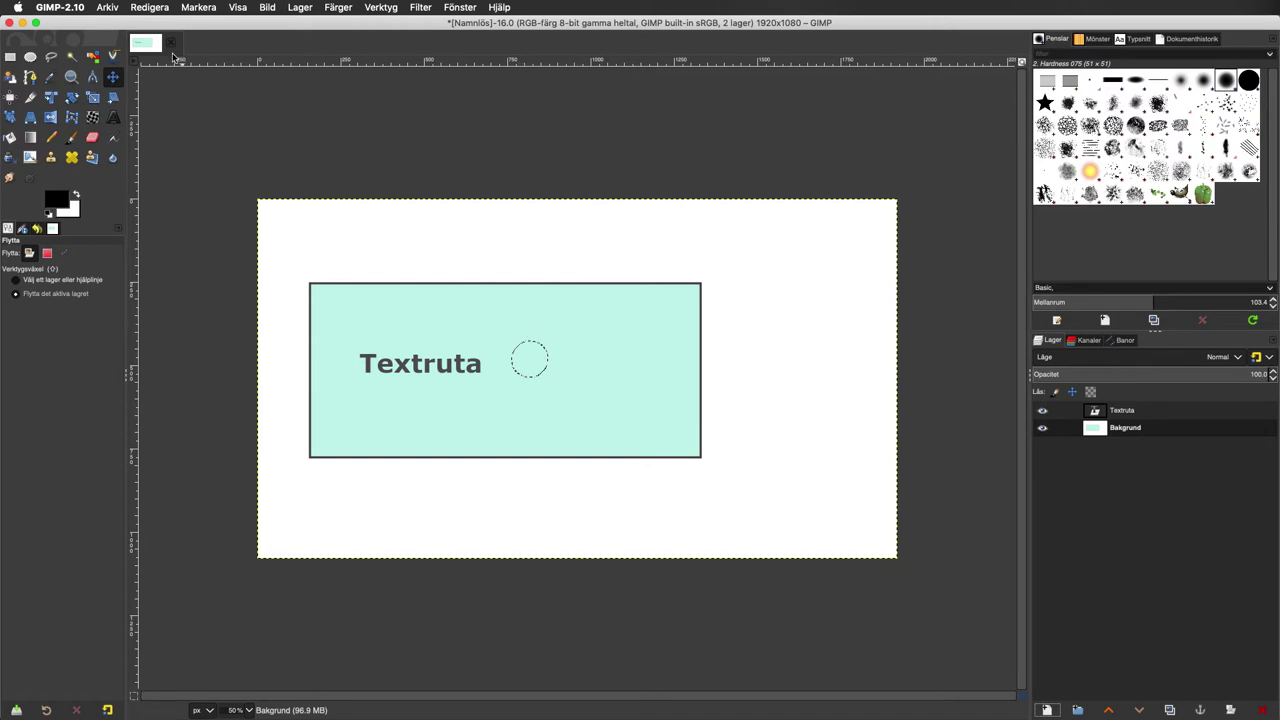
Step: Create a layer named Lager with Fyll med: Transparent, placed above Bakgrund
click(158, 7)
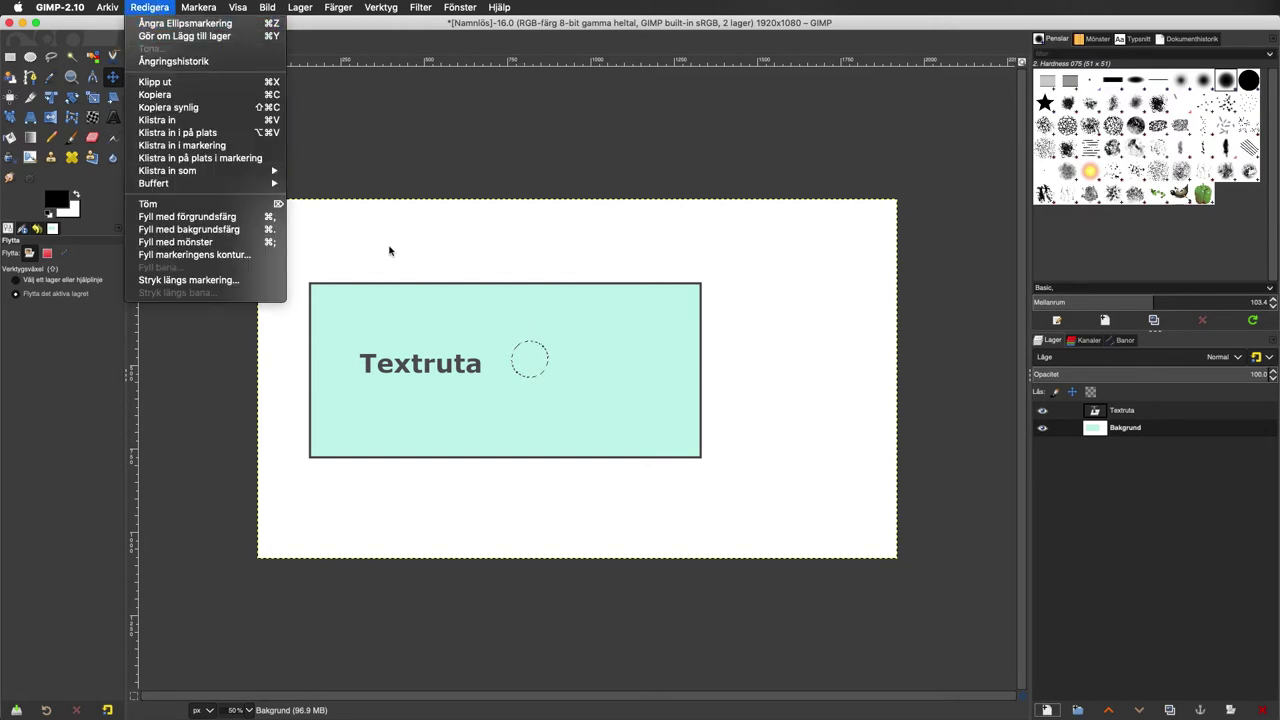
click(385, 157)
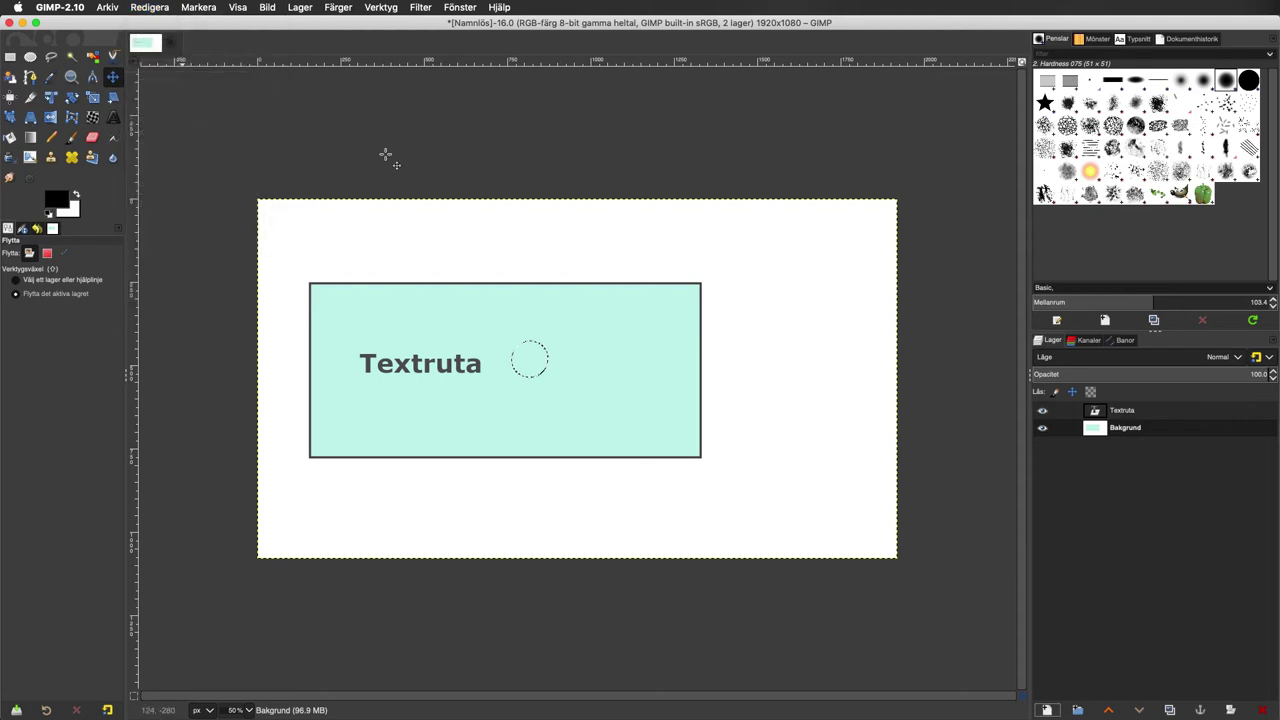
click(297, 8)
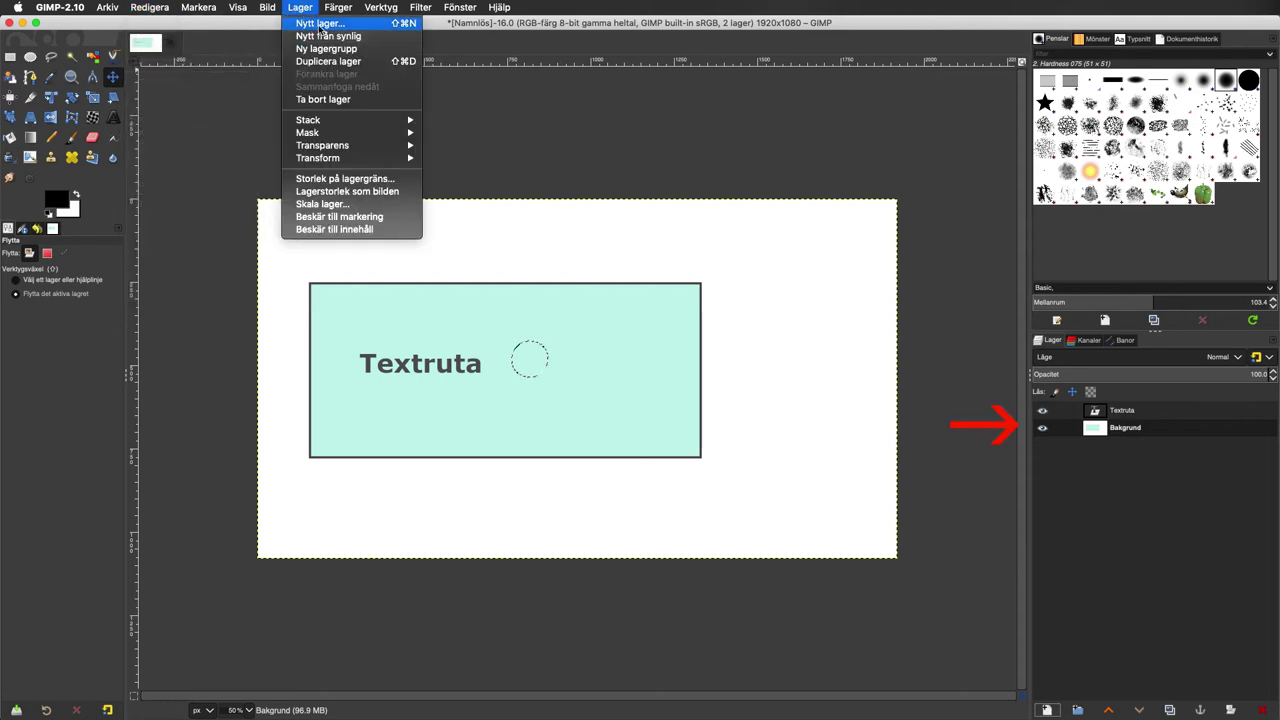
click(321, 27)
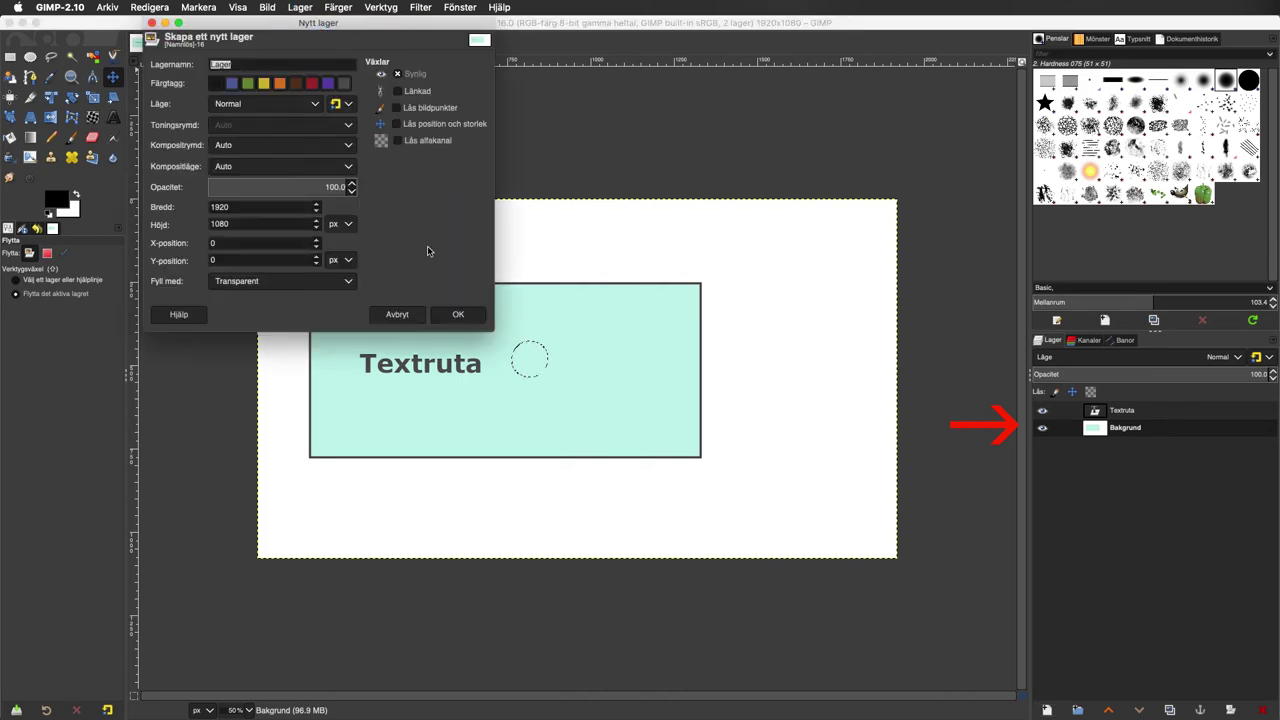
click(457, 314)
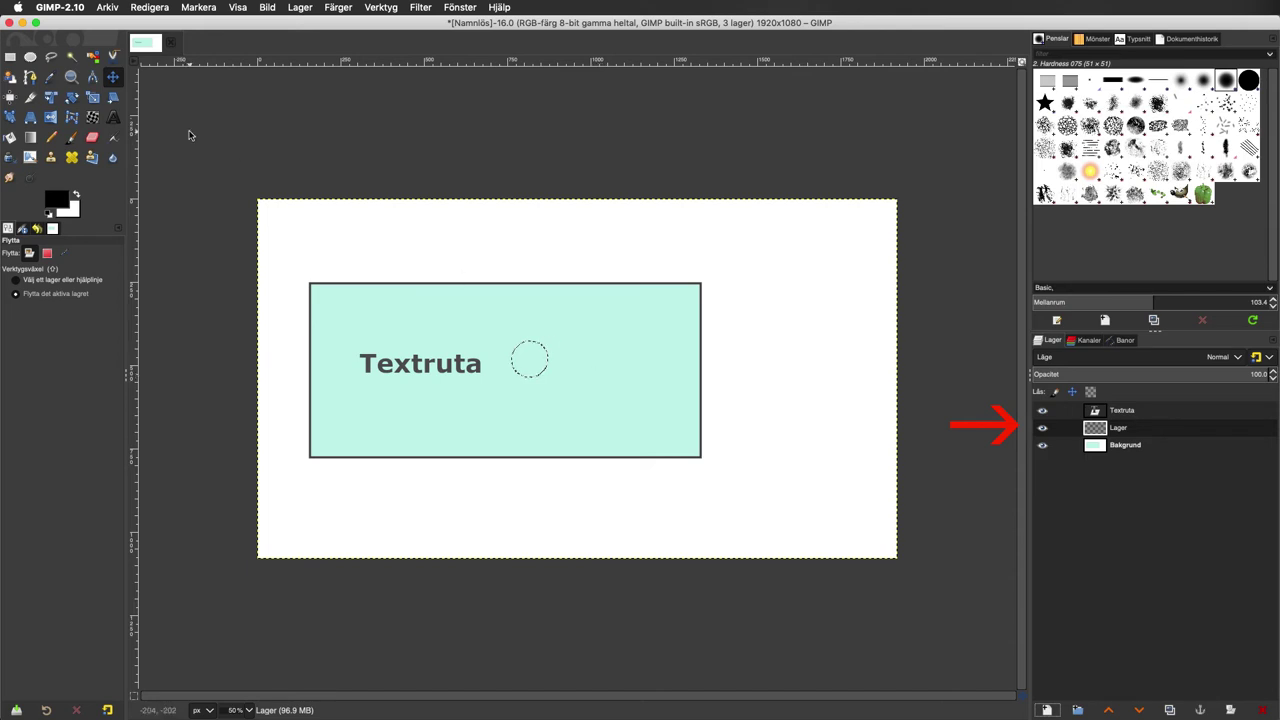
Step: Fill the circle black on Lager and nudge it slightly closer to Textruta
click(9, 138)
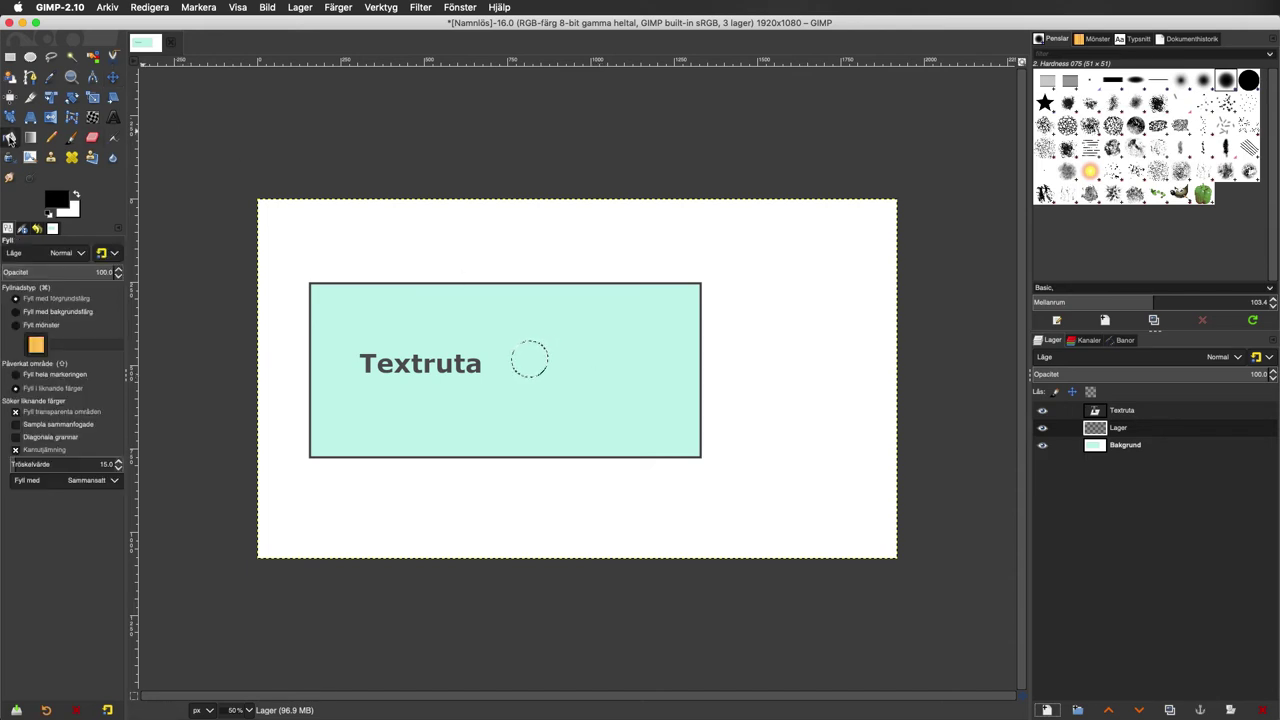
click(531, 359)
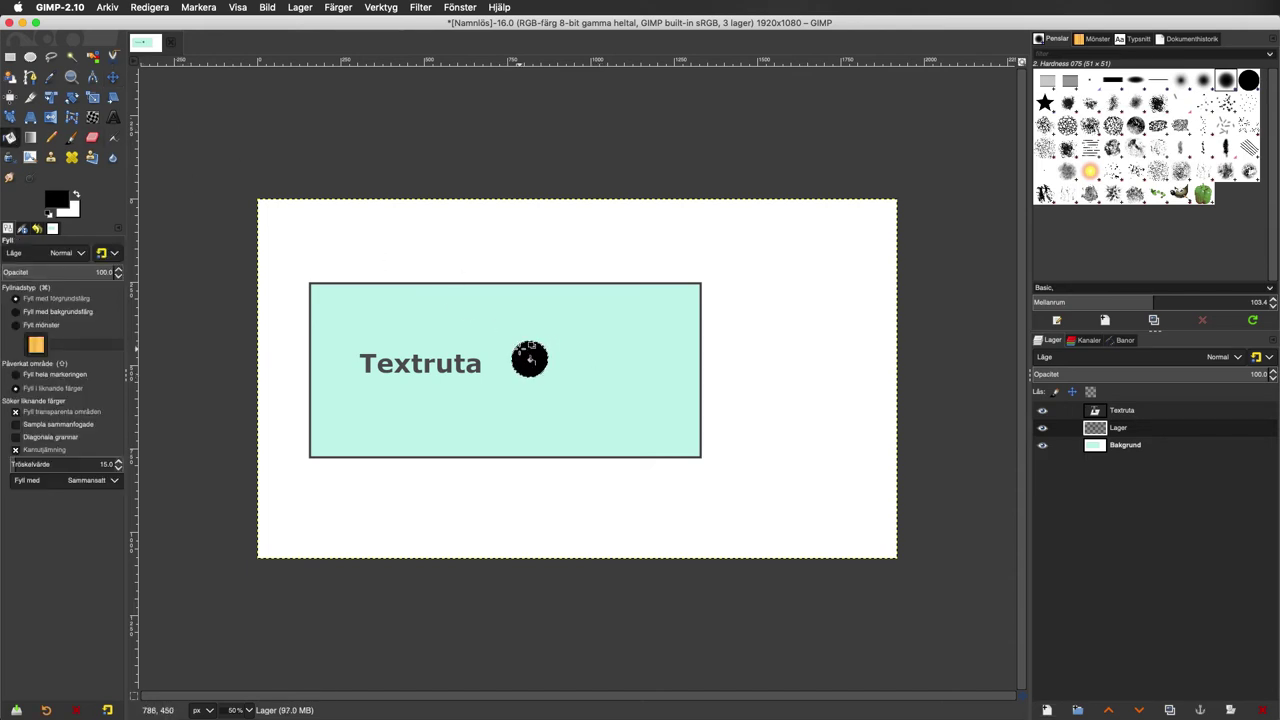
click(113, 80)
click(578, 369)
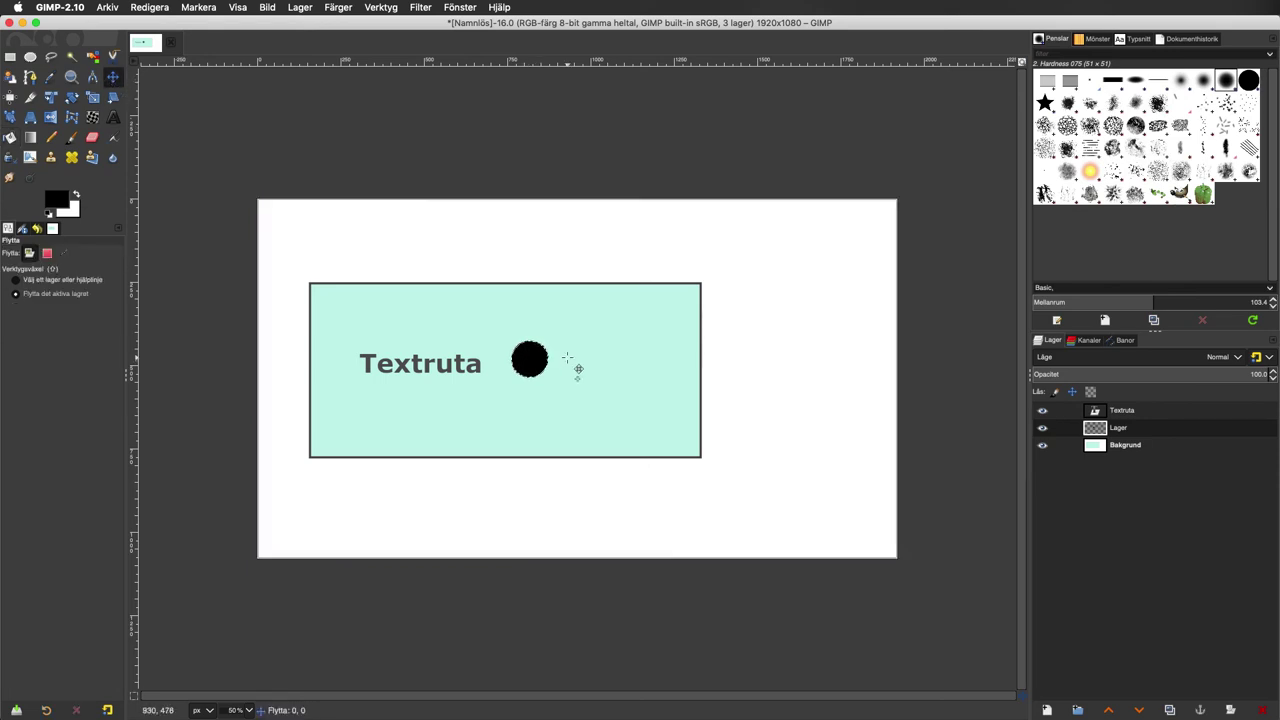
mouse_move(578, 369)
mouse_down()
mouse_move(562, 386)
mouse_move(560, 346)
mouse_up()
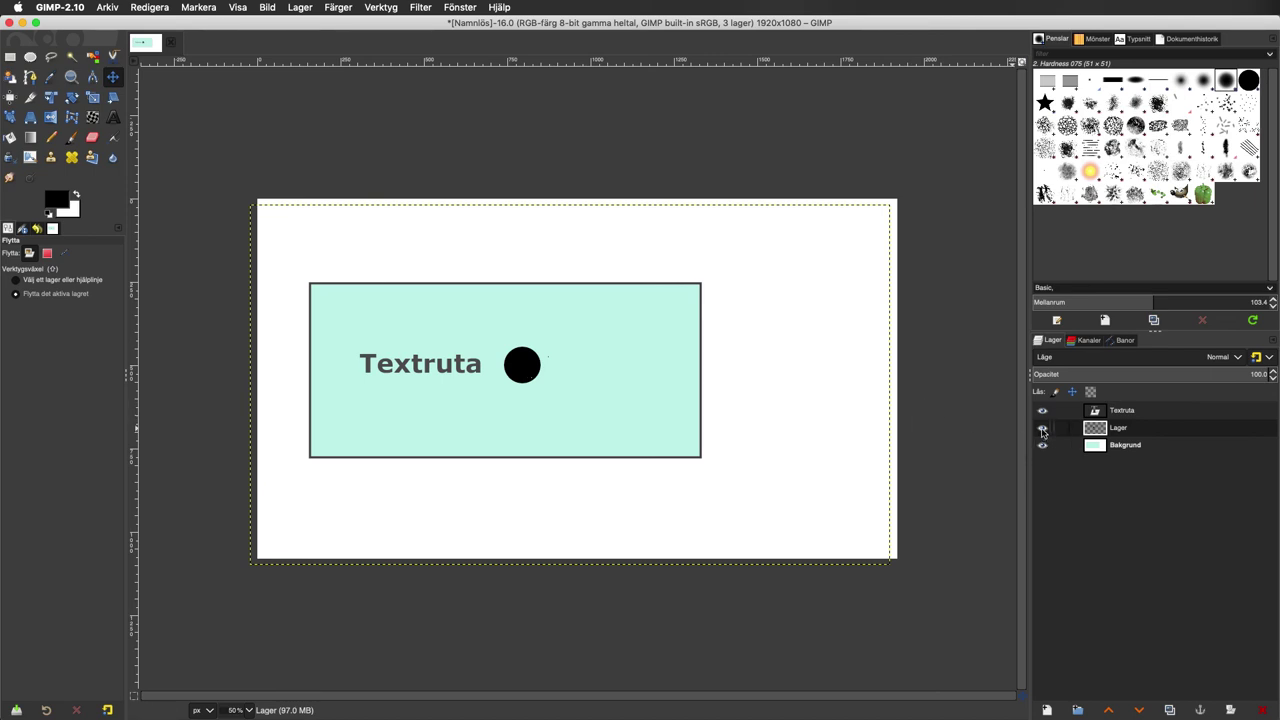
click(1042, 428)
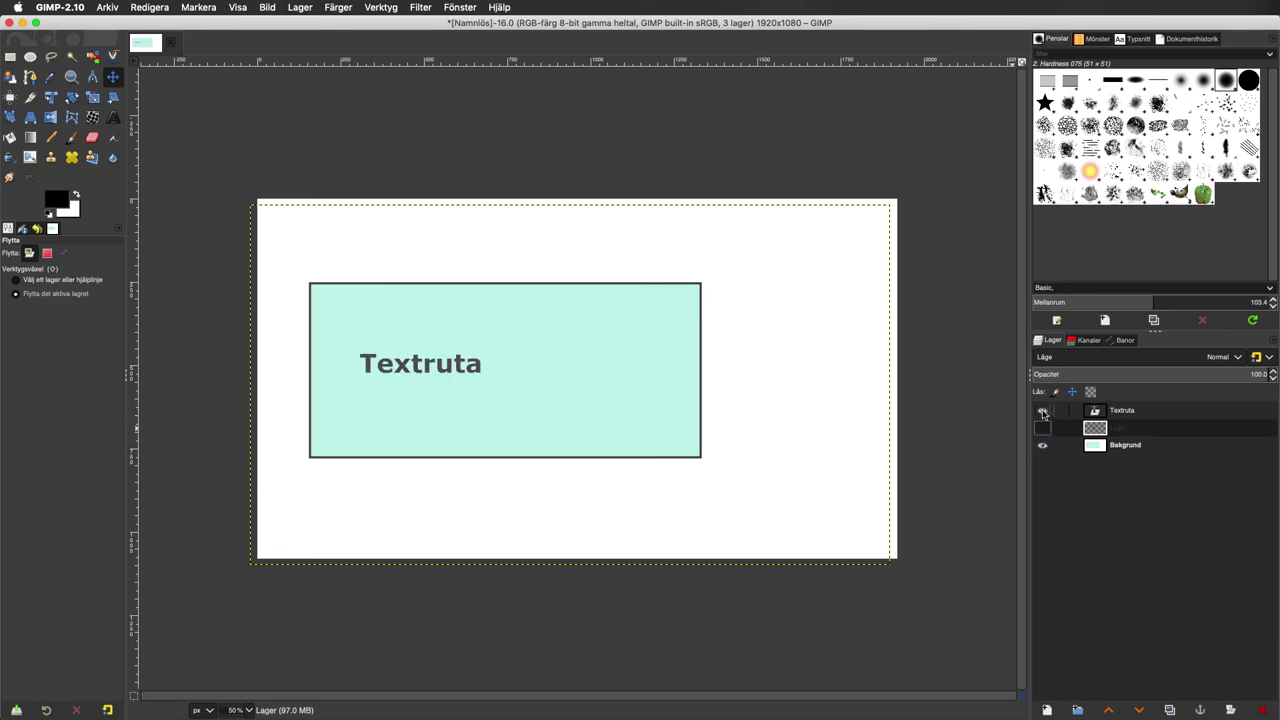
click(1042, 428)
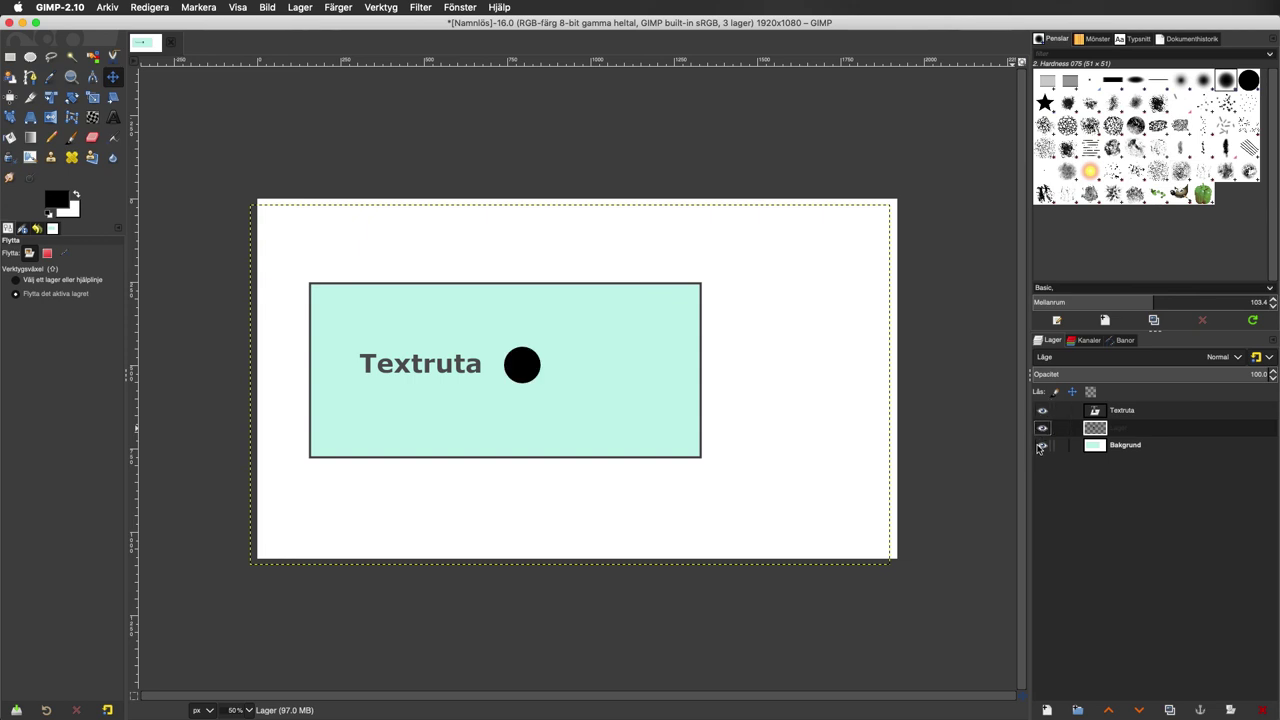